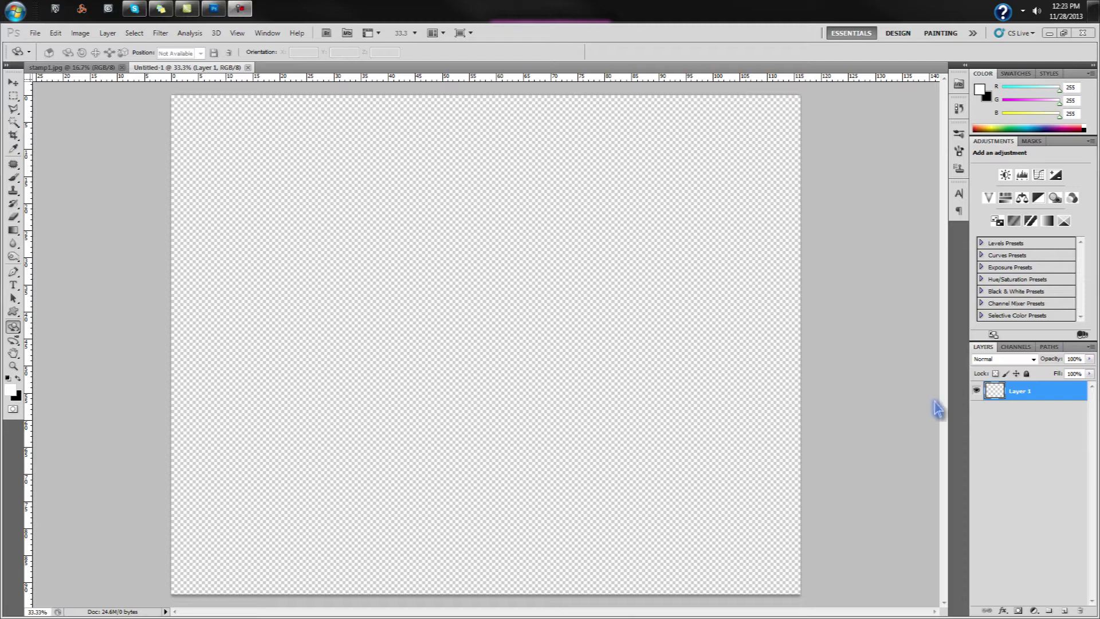
# - Open Image Size for the blank transparent canvas, showing 2613 px height at 72 resolution
pyautogui.hotkey('ctrl', 'alt', 'i')
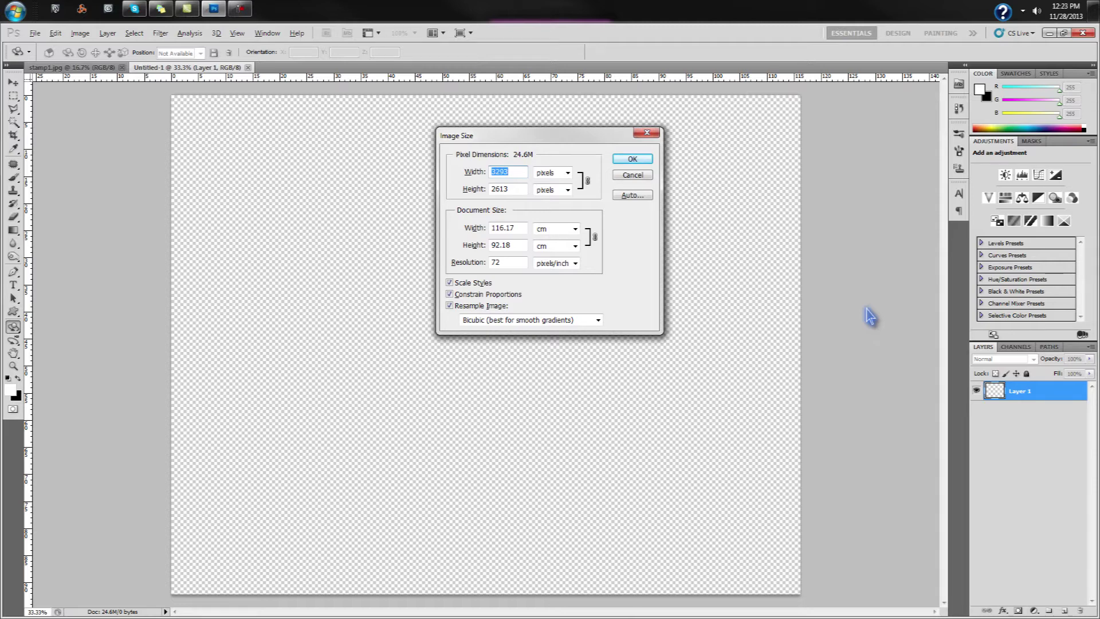
# - Confirm Image Size, reopen it, and dismiss it, leaving the canvas dimensions unchanged
pyautogui.click(634, 159)
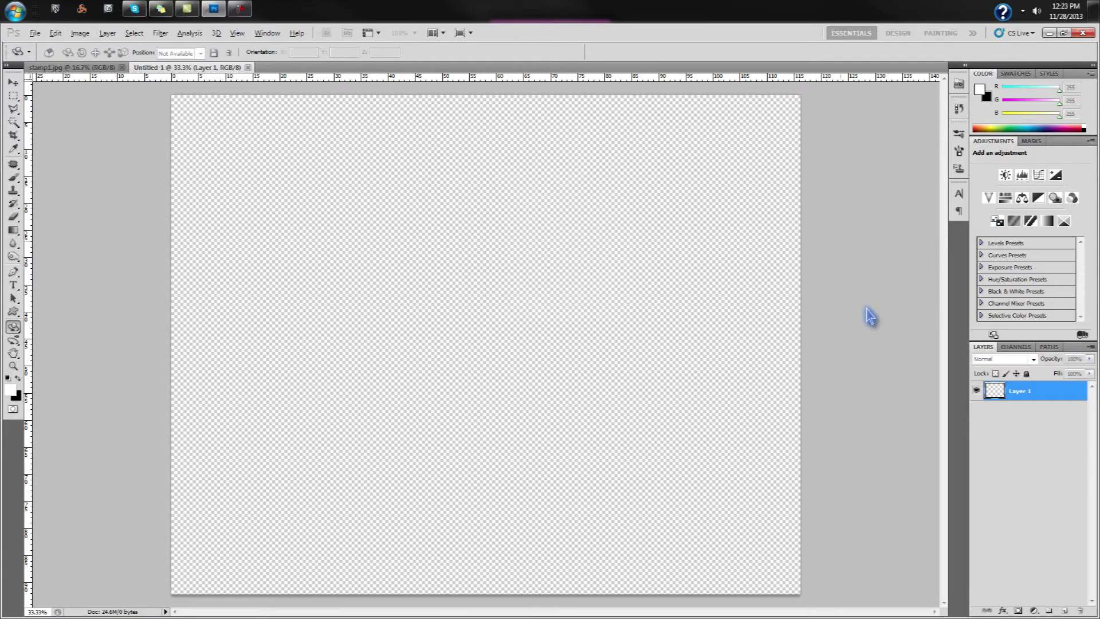
pyautogui.hotkey('ctrl', 'alt', 'i')
pyautogui.press('Escape')
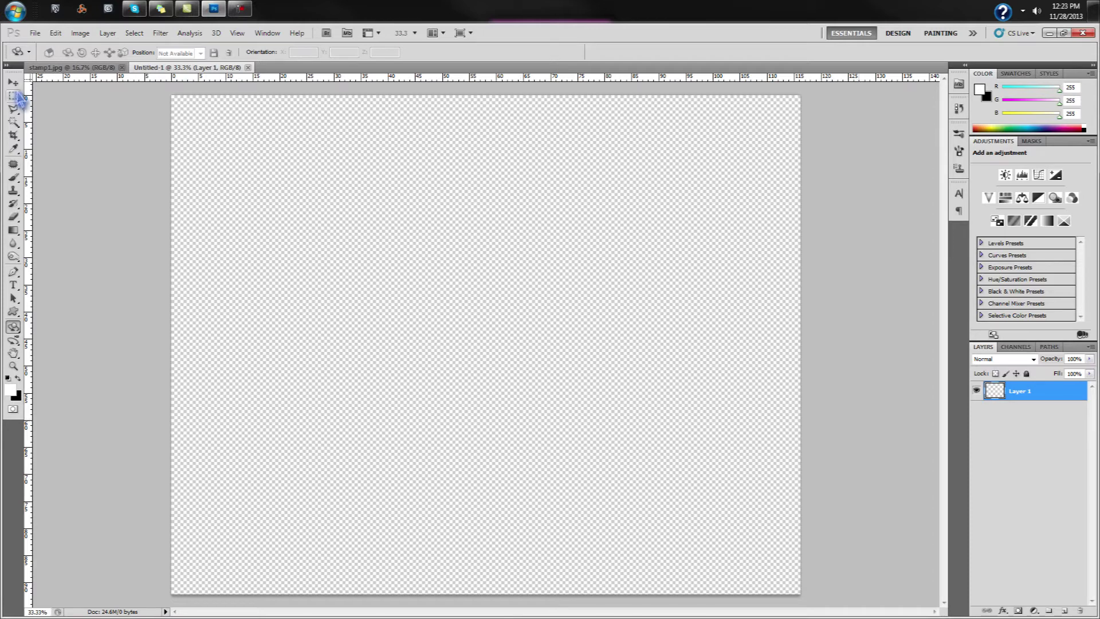
# - Switch from the 3D tool to the Move tool, then pick the Brush tool
pyautogui.press('v')
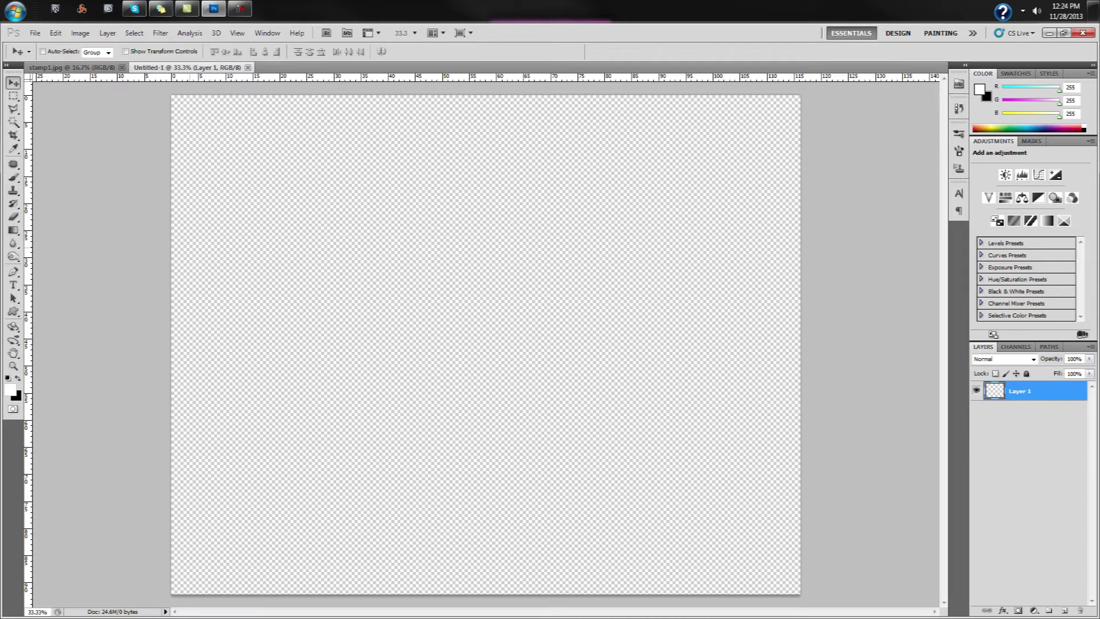
pyautogui.click(14, 177)
# - Set black as foreground, shrink the brush to 60, and paint a long diagonal test stroke
pyautogui.click(9, 379)
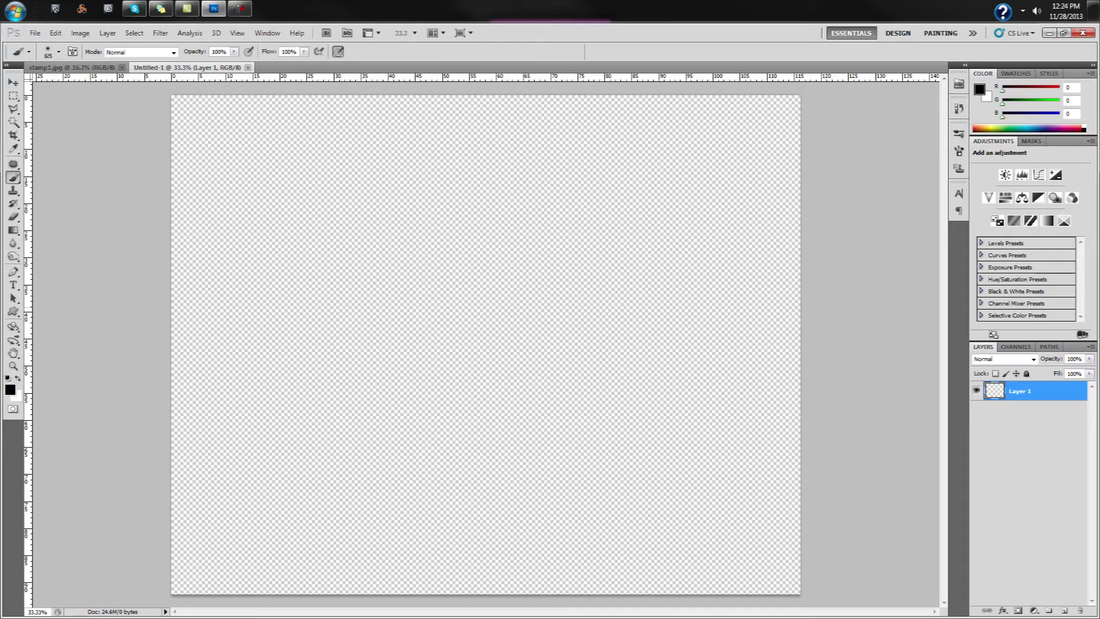
pyautogui.press('[')
pyautogui.press('[')
pyautogui.press('[')
pyautogui.moveTo(201, 294)
pyautogui.mouseDown()
pyautogui.moveTo(307, 248)
pyautogui.moveTo(777, 115)
pyautogui.mouseUp()
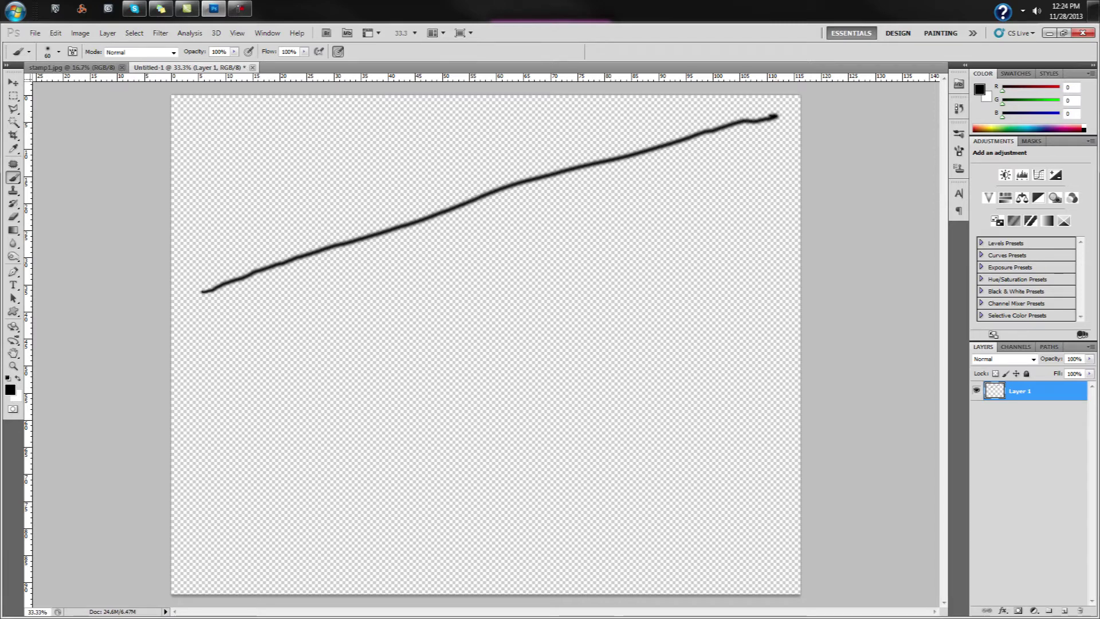
pyautogui.hotkey('ctrl', 'z')
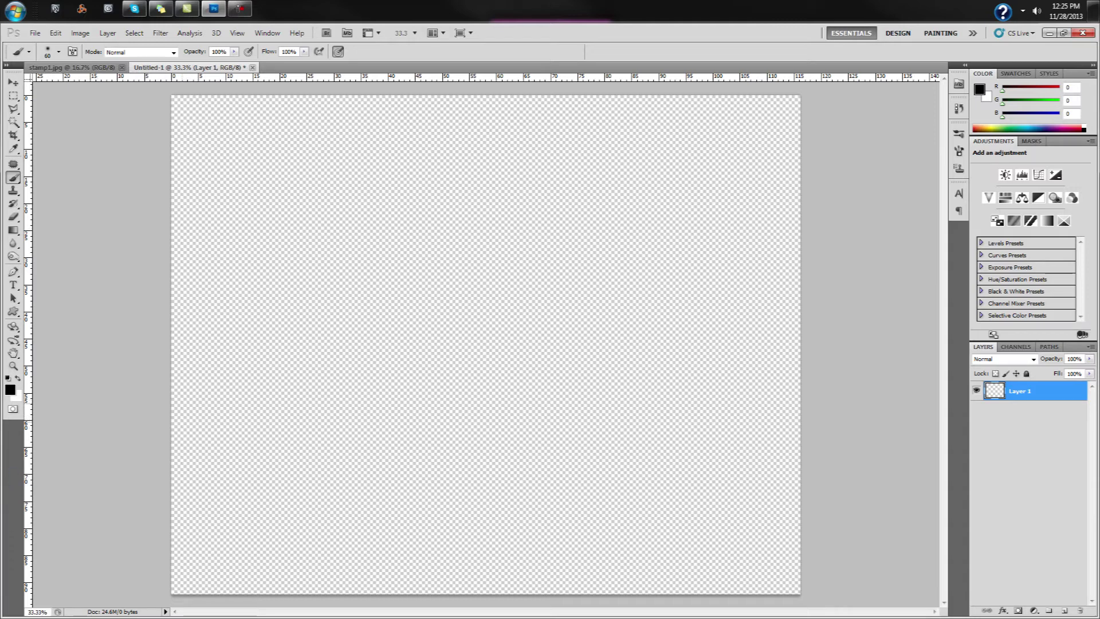
pyautogui.moveTo(191, 427); pyautogui.dragTo(248, 336)
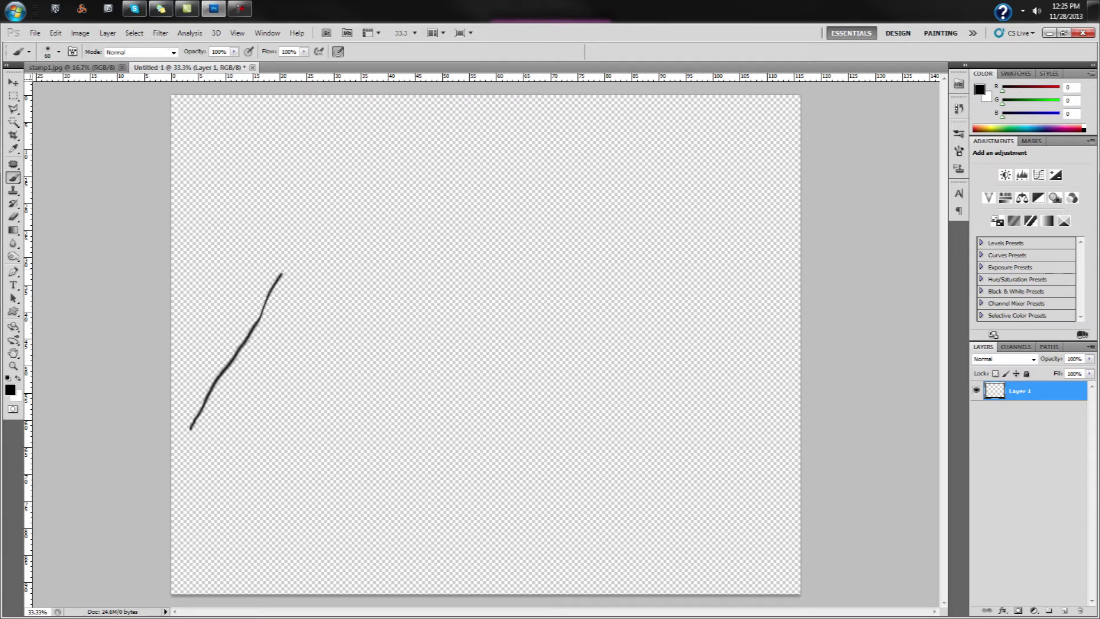
pyautogui.moveTo(285, 270)
pyautogui.mouseDown()
pyautogui.moveTo(341, 211)
pyautogui.moveTo(385, 366)
pyautogui.moveTo(523, 174)
pyautogui.moveTo(566, 151)
pyautogui.moveTo(611, 289)
pyautogui.moveTo(581, 335)
pyautogui.moveTo(631, 290)
pyautogui.moveTo(712, 166)
pyautogui.moveTo(799, 147)
pyautogui.mouseUp()
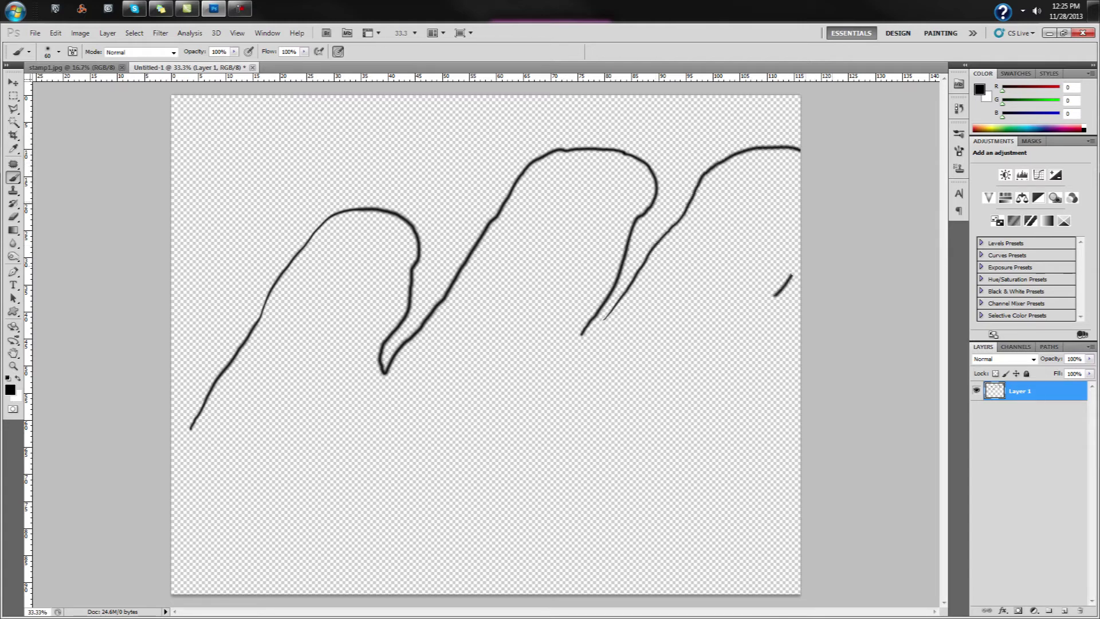
pyautogui.hotkey('ctrl', 'alt', 'z')
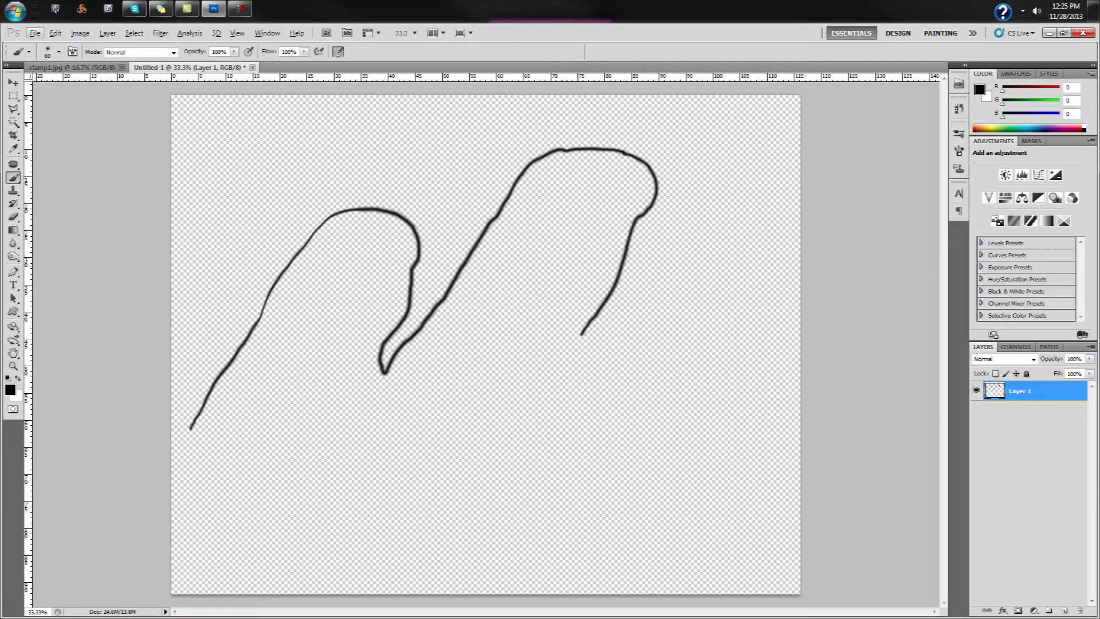
pyautogui.hotkey('ctrl', 'alt', 'z')
pyautogui.hotkey('ctrl', 'alt', 'z')
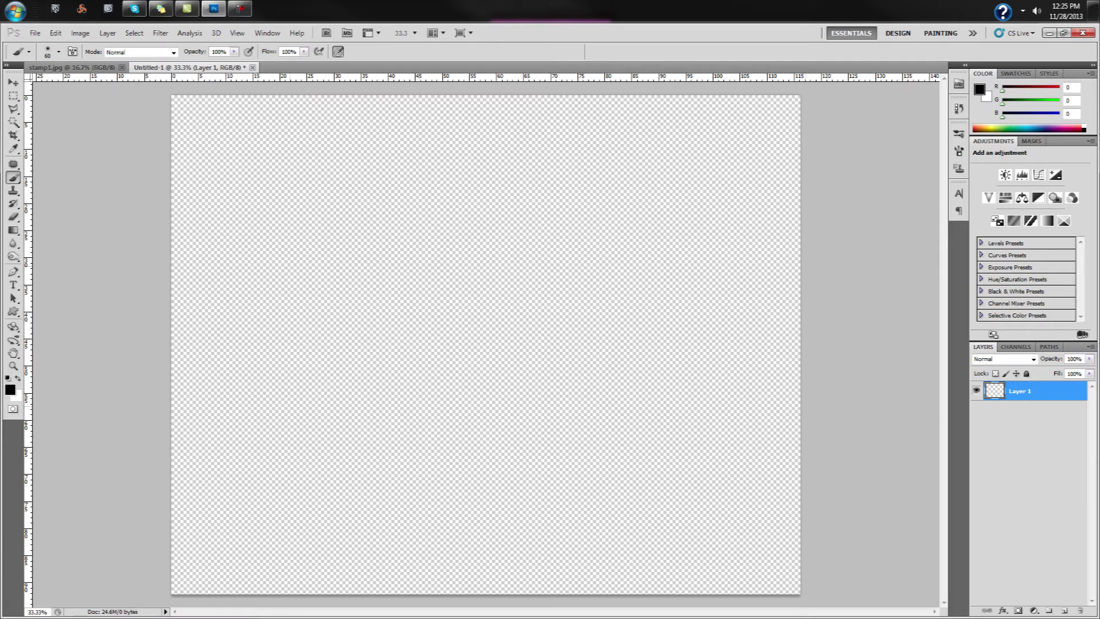
# - Trace a black outline of the wrist, thumb, four spread fingers and hand bottom, undoing one stray stroke
pyautogui.moveTo(246, 463)
pyautogui.mouseDown()
pyautogui.moveTo(256, 438)
pyautogui.moveTo(217, 351)
pyautogui.mouseUp()
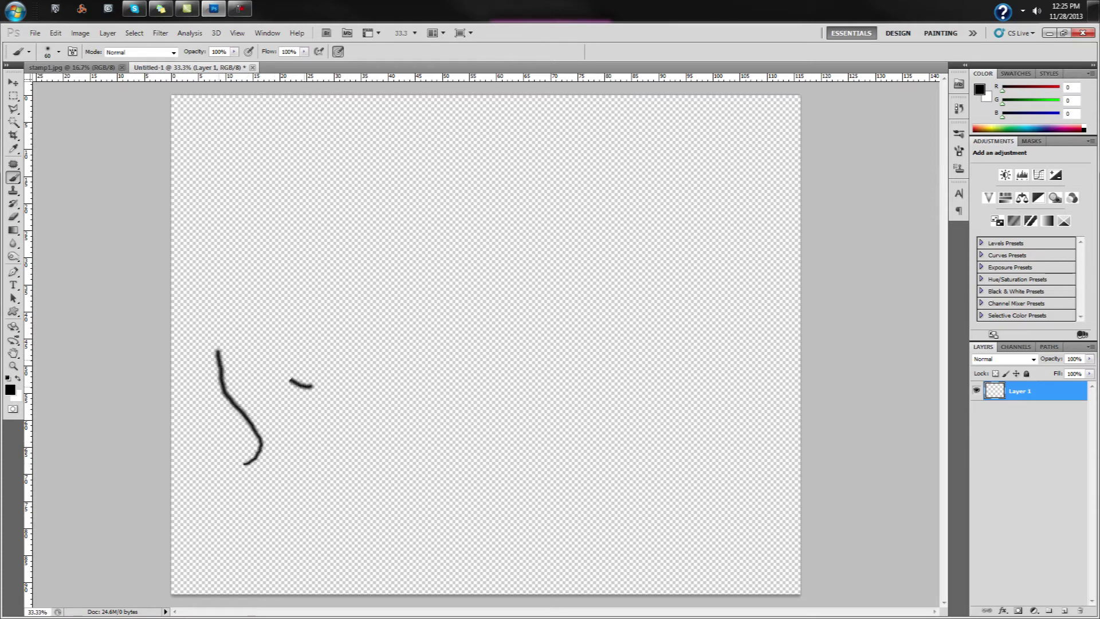
pyautogui.moveTo(316, 350)
pyautogui.mouseDown()
pyautogui.moveTo(316, 372)
pyautogui.moveTo(368, 300)
pyautogui.moveTo(439, 233)
pyautogui.mouseUp()
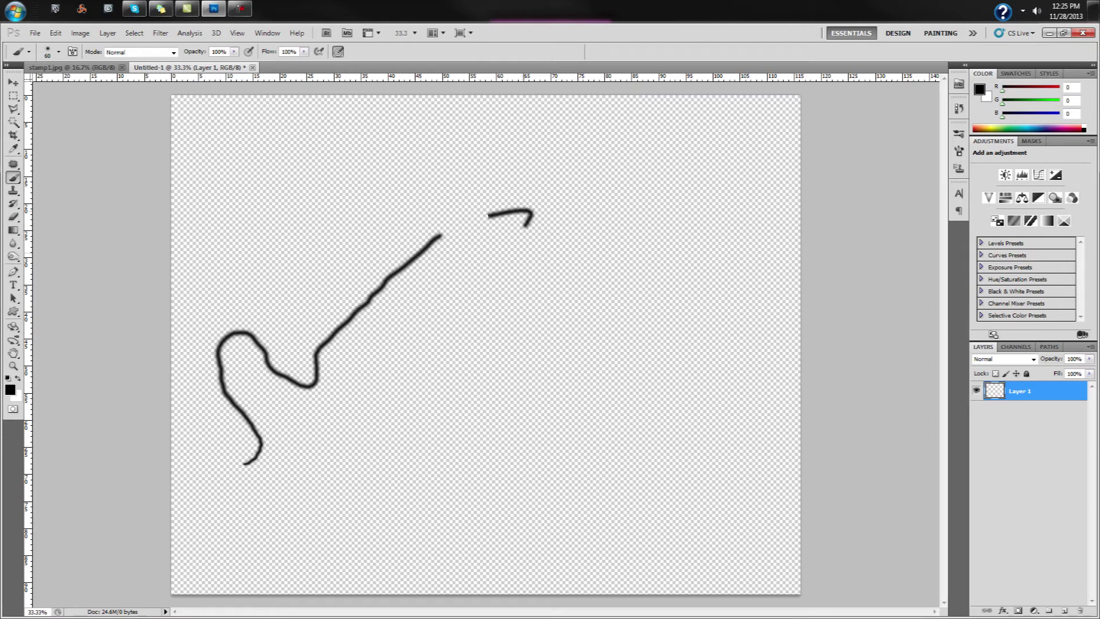
pyautogui.moveTo(512, 243); pyautogui.dragTo(392, 319)
pyautogui.hotkey('ctrl', 'z')
pyautogui.hotkey('ctrl', 'z')
pyautogui.moveTo(410, 362); pyautogui.dragTo(395, 365)
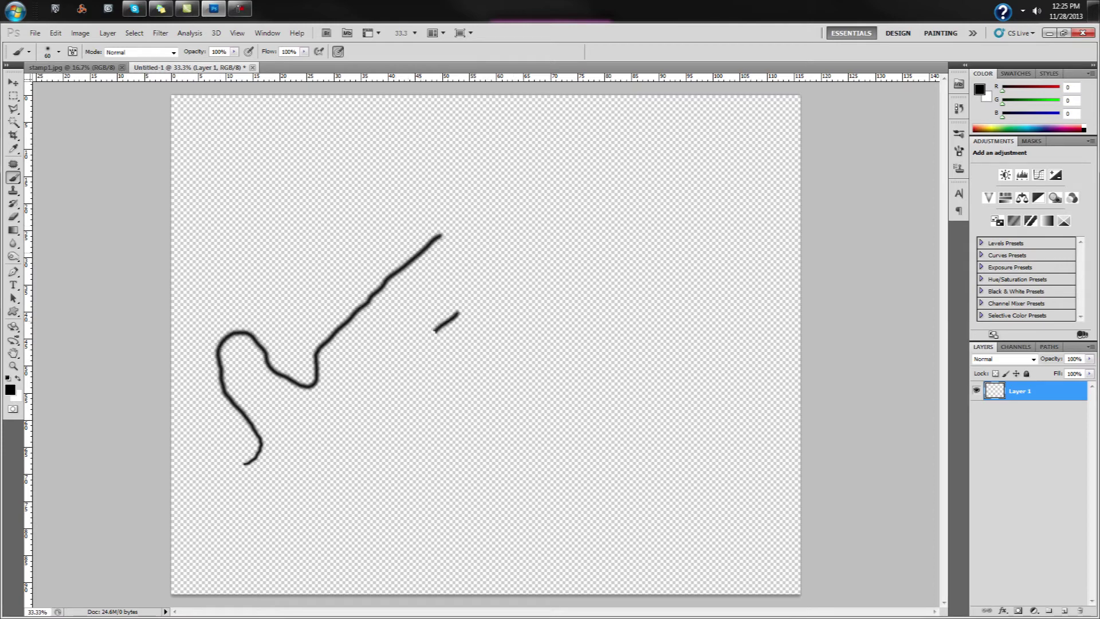
pyautogui.moveTo(441, 233); pyautogui.dragTo(527, 250)
pyautogui.moveTo(462, 357); pyautogui.dragTo(666, 236)
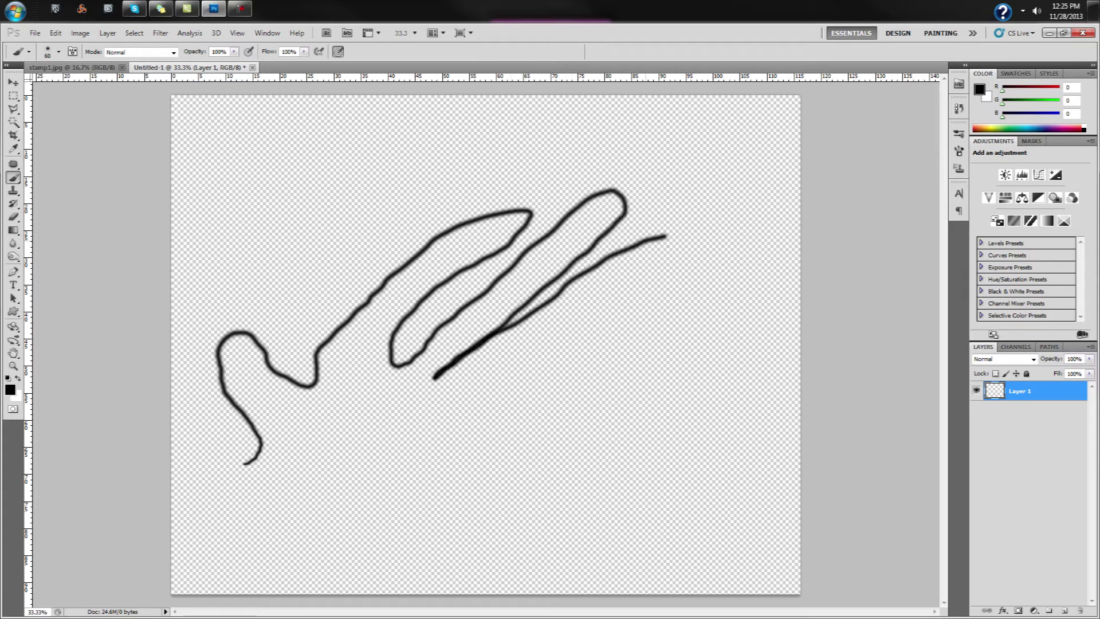
pyautogui.moveTo(670, 336)
pyautogui.mouseDown()
pyautogui.moveTo(689, 325)
pyautogui.moveTo(650, 348)
pyautogui.mouseUp()
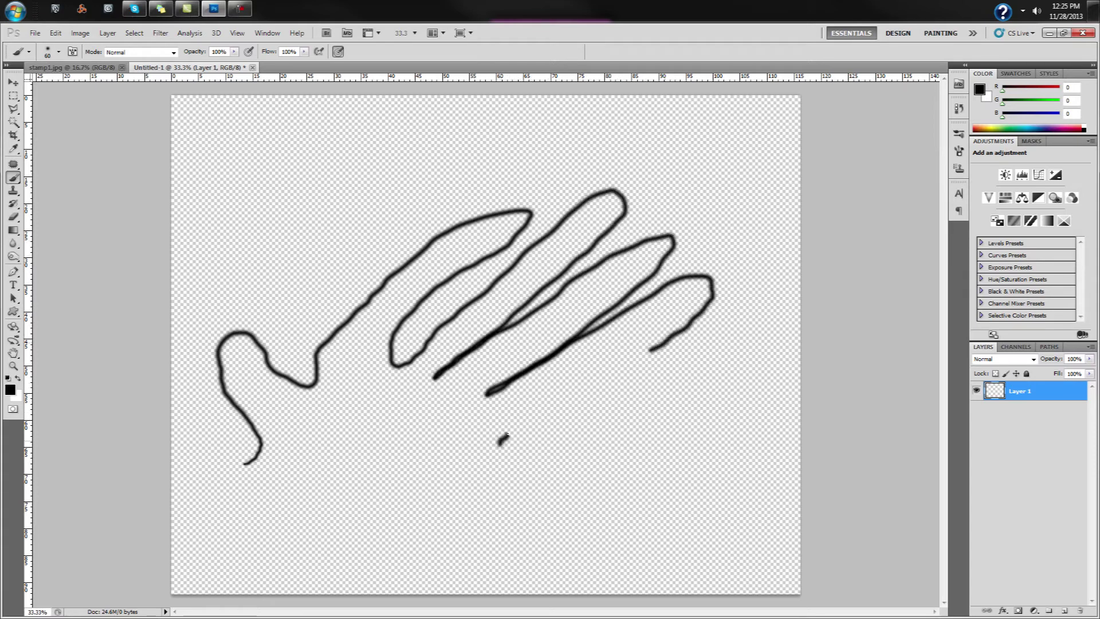
pyautogui.moveTo(504, 436); pyautogui.dragTo(408, 522)
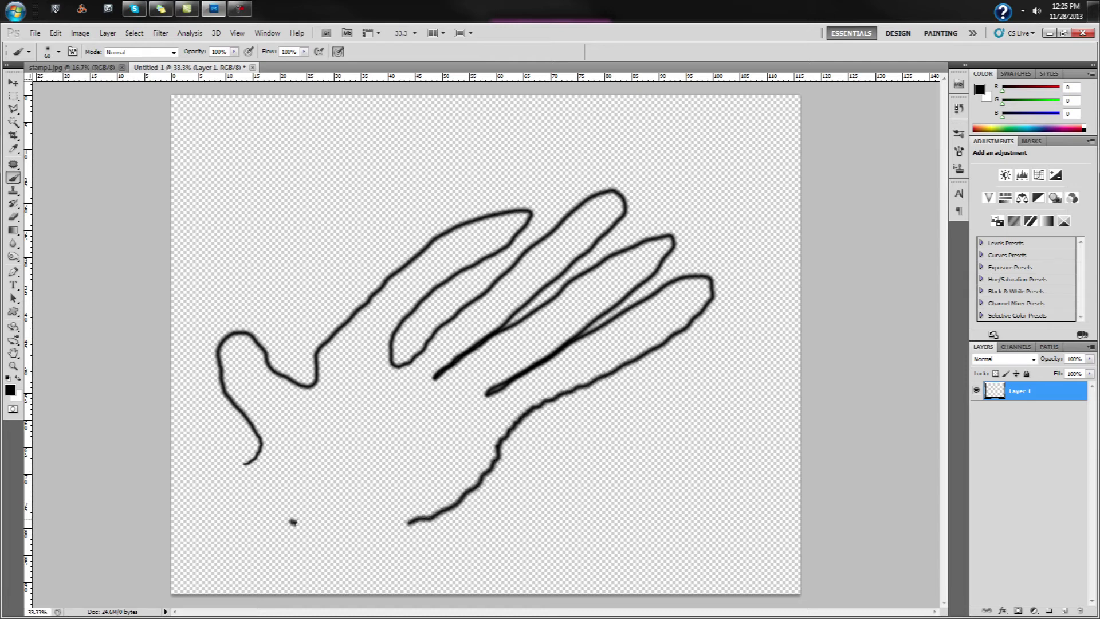
pyautogui.moveTo(292, 521); pyautogui.dragTo(244, 462)
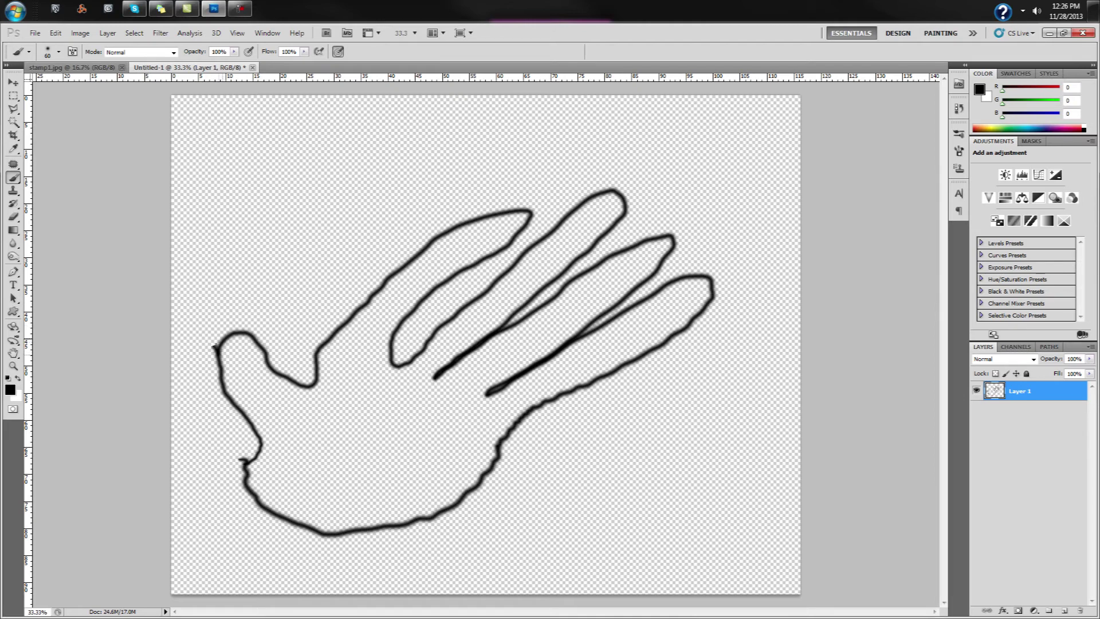
# - Draw a beak at the thumb tip and a small wattle loop, undoing two stray marks
pyautogui.moveTo(214, 347); pyautogui.dragTo(195, 326)
pyautogui.moveTo(194, 325)
pyautogui.mouseDown()
pyautogui.moveTo(220, 352)
pyautogui.moveTo(238, 339)
pyautogui.moveTo(219, 415)
pyautogui.mouseUp()
pyautogui.hotkey('ctrl', 'z')
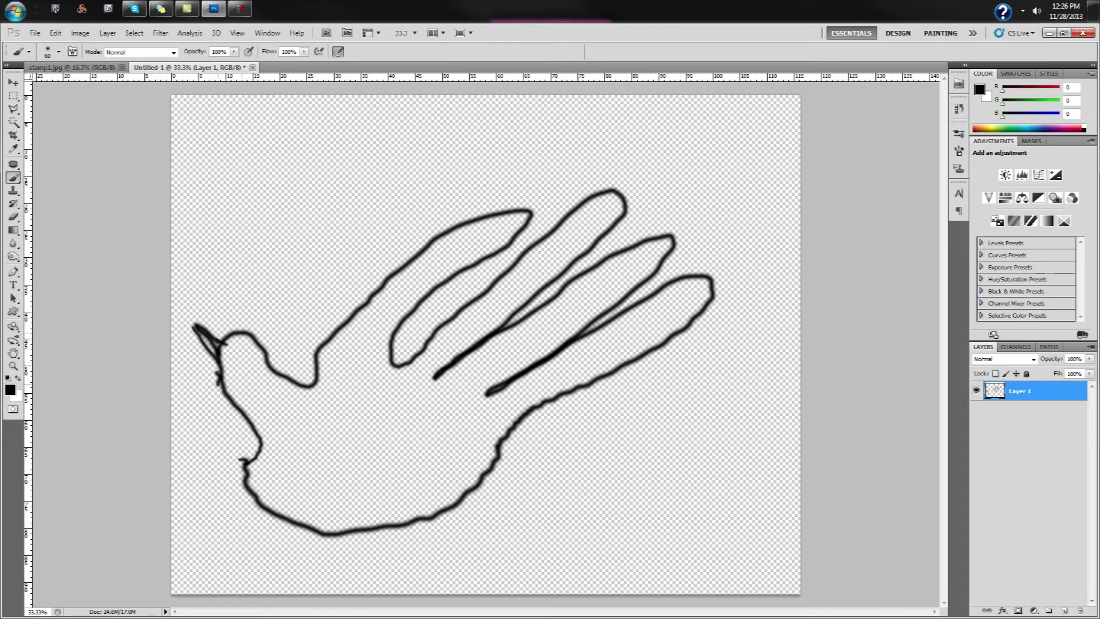
pyautogui.click(242, 336)
pyautogui.hotkey('ctrl', 'z')
pyautogui.moveTo(219, 414); pyautogui.dragTo(251, 421)
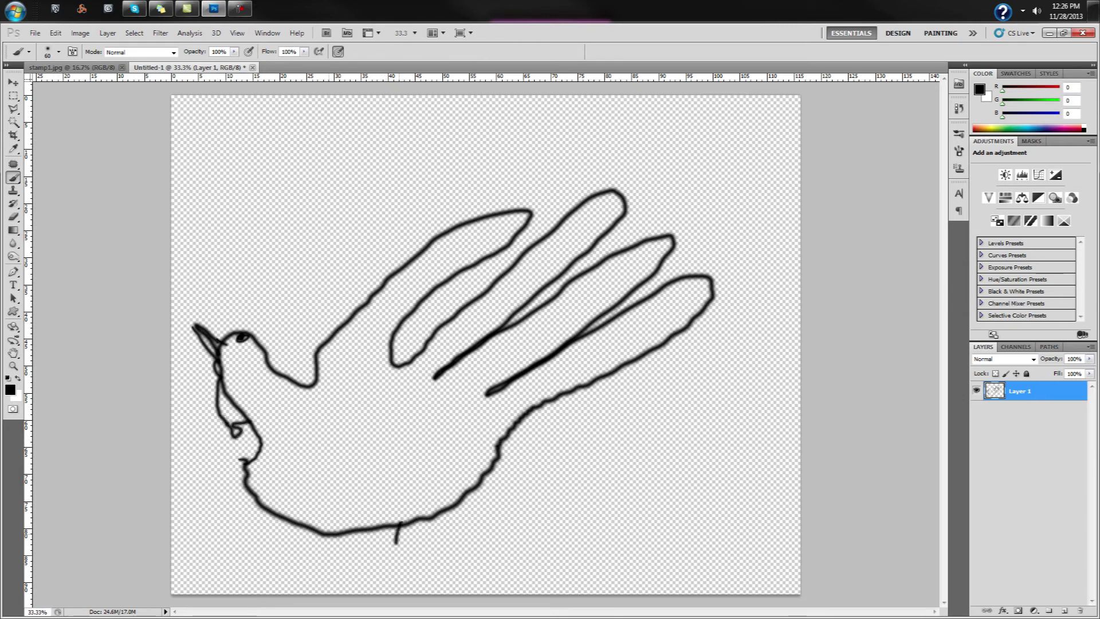
# - Add two legs with toes, a wing curving across the body, and zigzag tail feathers
pyautogui.moveTo(398, 524); pyautogui.dragTo(419, 575)
pyautogui.moveTo(335, 532); pyautogui.dragTo(342, 584)
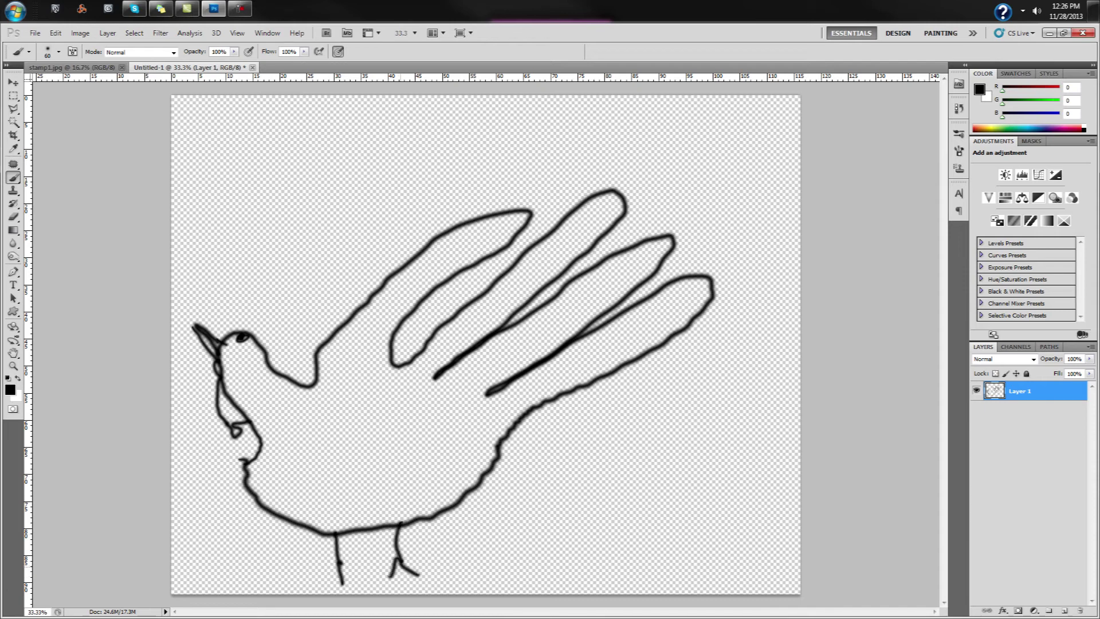
pyautogui.moveTo(337, 562); pyautogui.dragTo(315, 588)
pyautogui.moveTo(399, 560); pyautogui.dragTo(392, 580)
pyautogui.moveTo(342, 408); pyautogui.dragTo(522, 529)
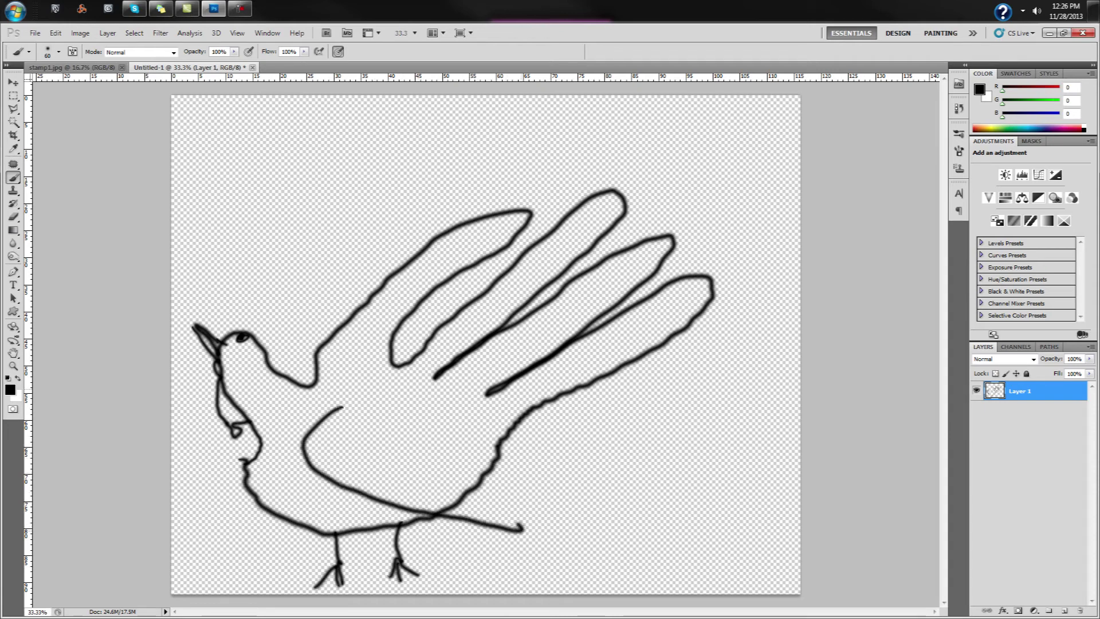
pyautogui.moveTo(416, 427); pyautogui.dragTo(521, 503)
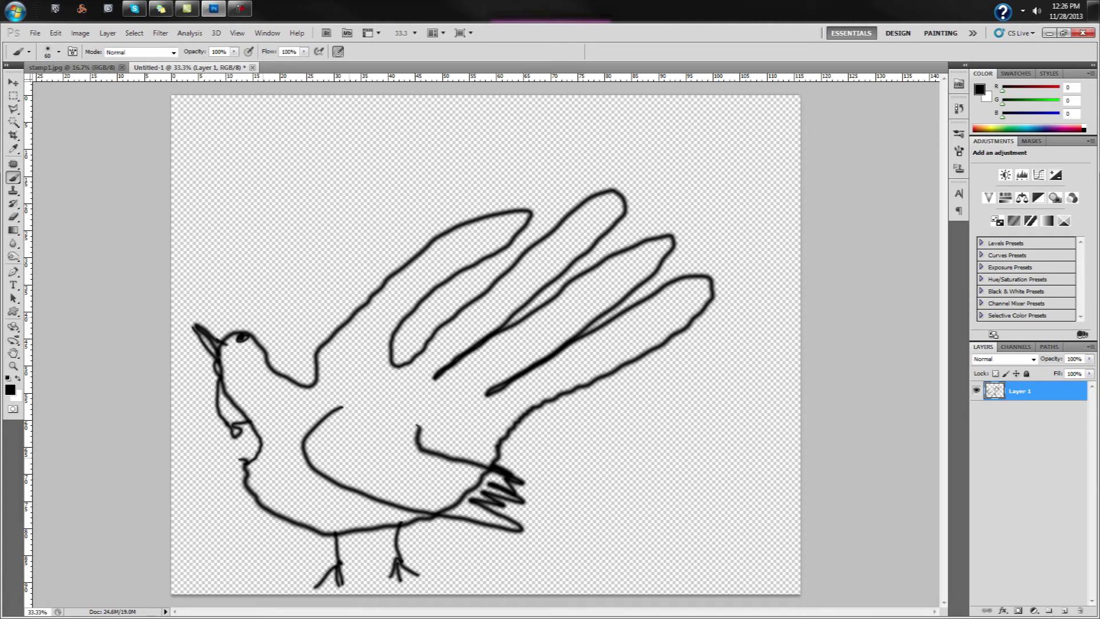
# - Add a small chest curve and short feather marks across the chest and belly
pyautogui.moveTo(257, 462); pyautogui.dragTo(259, 478)
pyautogui.moveTo(333, 502); pyautogui.dragTo(347, 512)
pyautogui.moveTo(266, 469); pyautogui.dragTo(268, 481)
pyautogui.moveTo(284, 473); pyautogui.dragTo(285, 483)
pyautogui.moveTo(279, 504); pyautogui.dragTo(326, 515)
pyautogui.moveTo(356, 516); pyautogui.dragTo(399, 523)
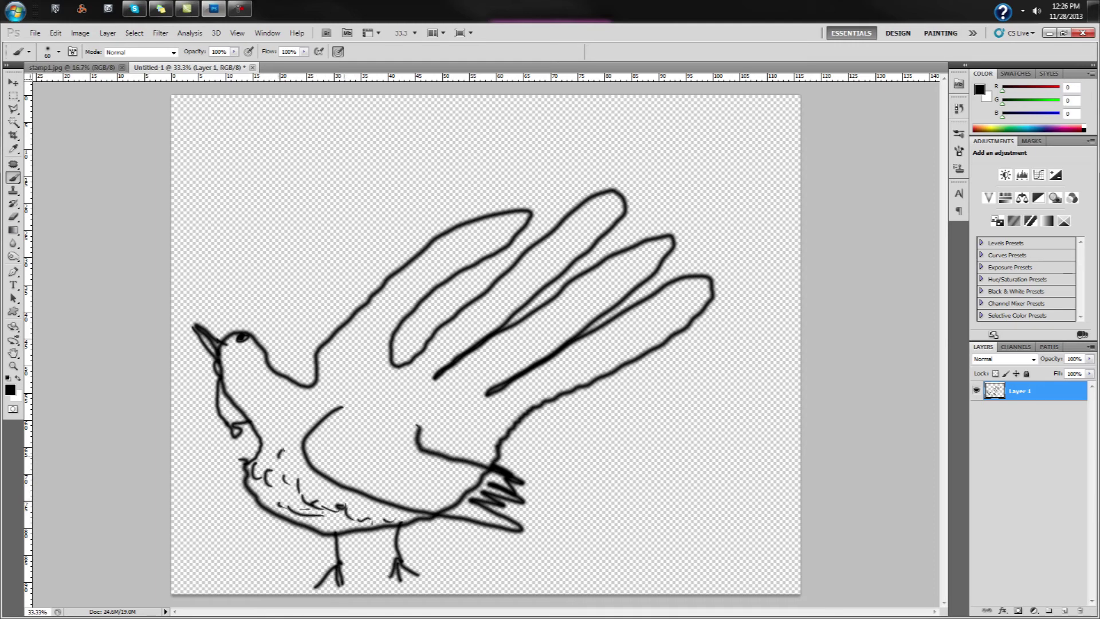
pyautogui.moveTo(272, 446); pyautogui.dragTo(286, 467)
pyautogui.moveTo(334, 491); pyautogui.dragTo(352, 507)
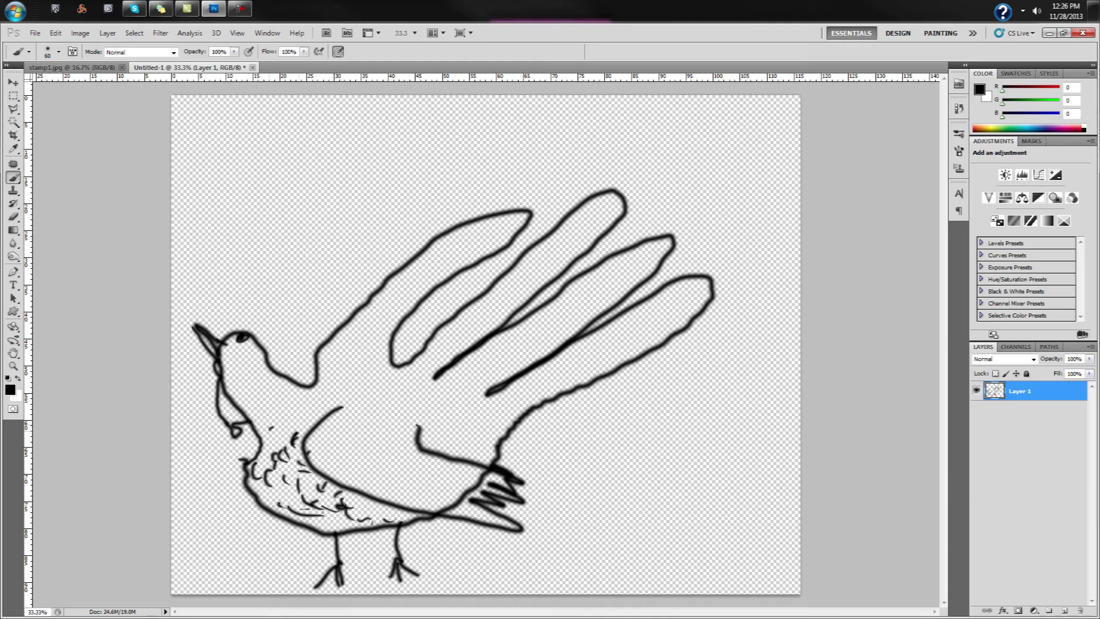
pyautogui.moveTo(265, 428)
pyautogui.mouseDown()
pyautogui.moveTo(270, 445)
pyautogui.moveTo(293, 440)
pyautogui.mouseUp()
# - Sketch feather marks over the upper chest and along the neck
pyautogui.moveTo(247, 390); pyautogui.dragTo(267, 422)
pyautogui.moveTo(274, 409); pyautogui.dragTo(277, 423)
pyautogui.moveTo(291, 431); pyautogui.dragTo(297, 440)
pyautogui.click(244, 372)
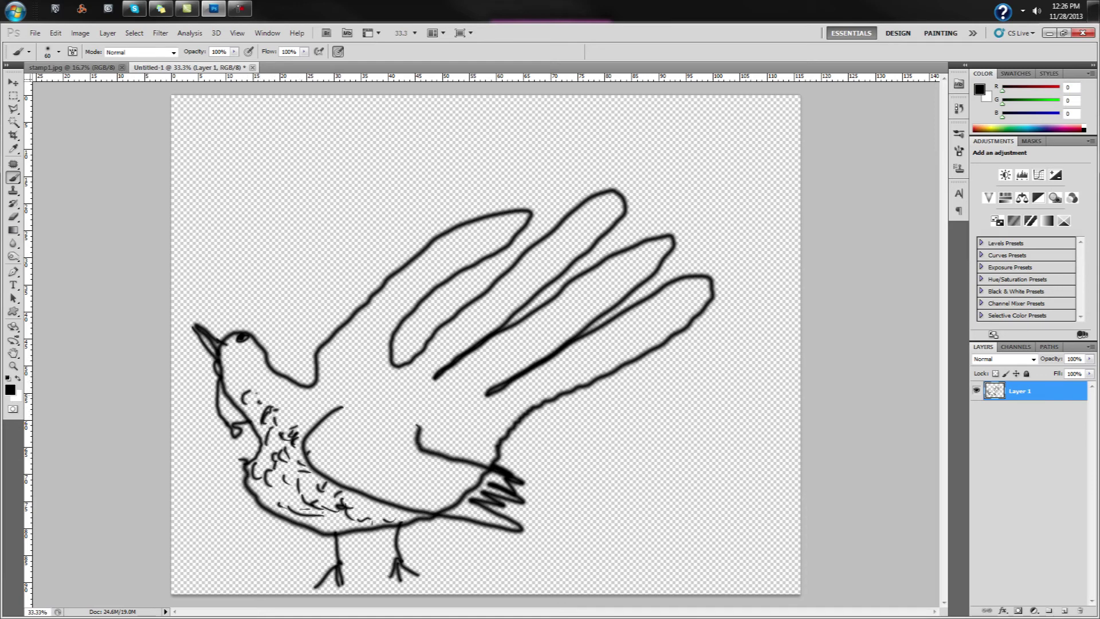
pyautogui.moveTo(233, 373); pyautogui.dragTo(230, 385)
pyautogui.moveTo(247, 373); pyautogui.dragTo(245, 384)
pyautogui.moveTo(282, 390); pyautogui.dragTo(287, 402)
pyautogui.moveTo(255, 369)
pyautogui.mouseDown()
pyautogui.moveTo(297, 399)
pyautogui.moveTo(261, 375)
pyautogui.moveTo(287, 417)
pyautogui.mouseUp()
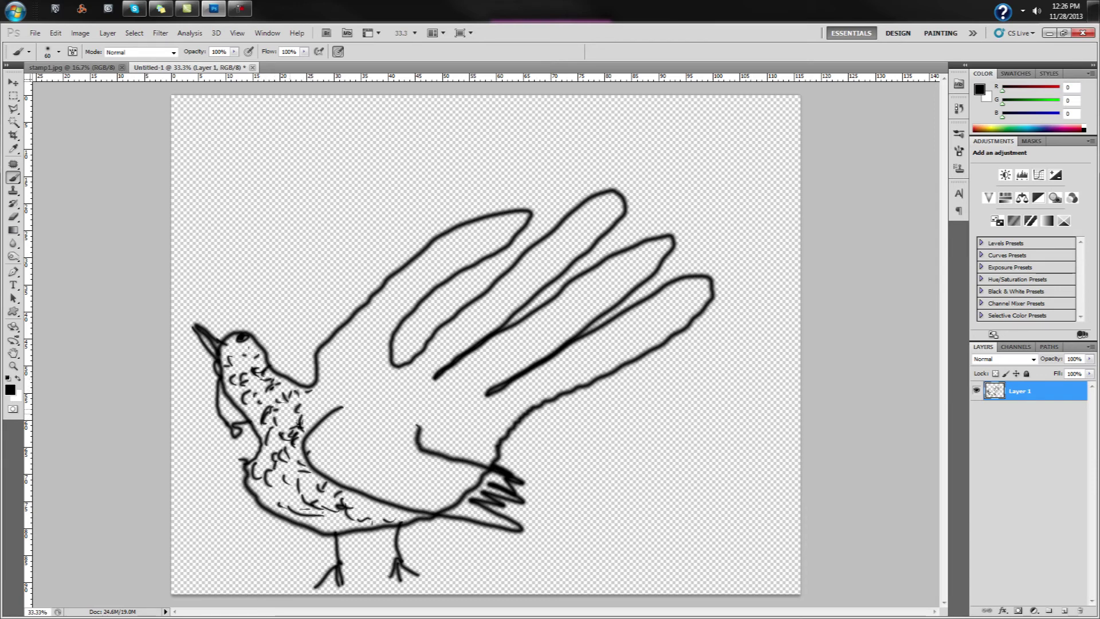
# - Fill in more feather marks on the chest and lower chest
pyautogui.moveTo(294, 416); pyautogui.dragTo(311, 430)
pyautogui.moveTo(263, 454); pyautogui.dragTo(267, 468)
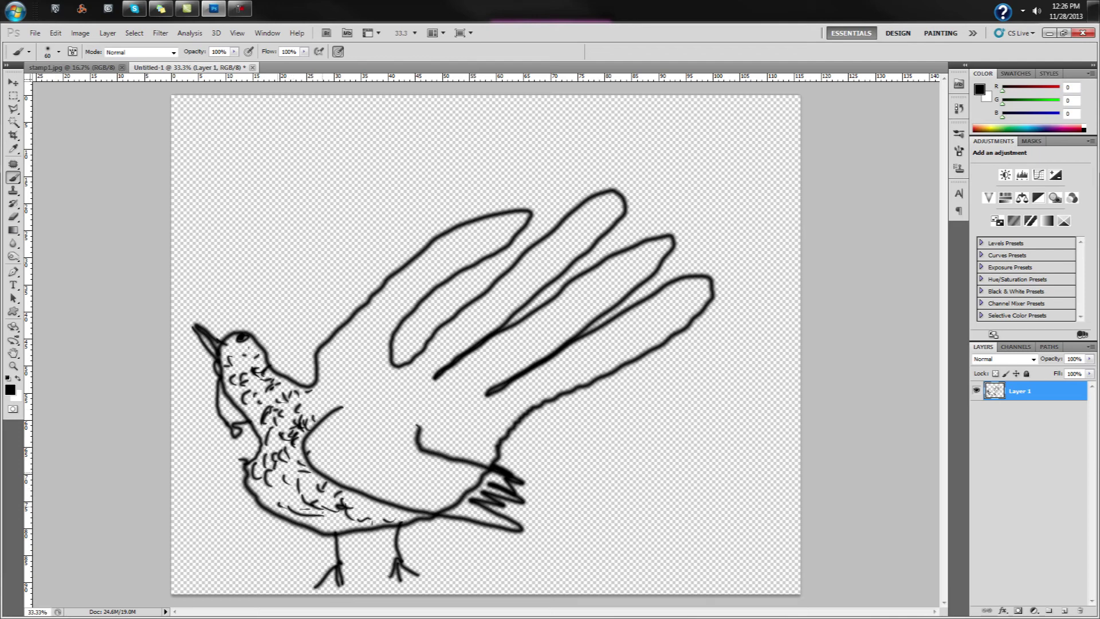
pyautogui.moveTo(261, 486); pyautogui.dragTo(273, 497)
pyautogui.moveTo(289, 486); pyautogui.dragTo(299, 504)
pyautogui.hotkey('ctrl', 'Tab')
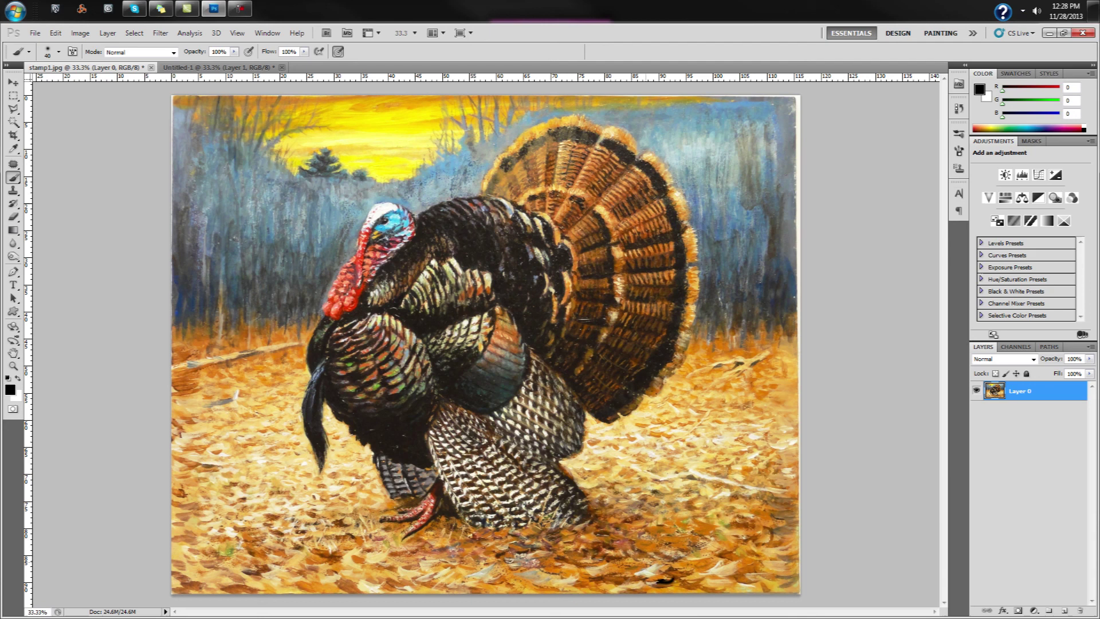
# - Brush the first black signature stroke in the lower-right corner of stamp1.jpg
pyautogui.moveTo(650, 566); pyautogui.dragTo(696, 551)
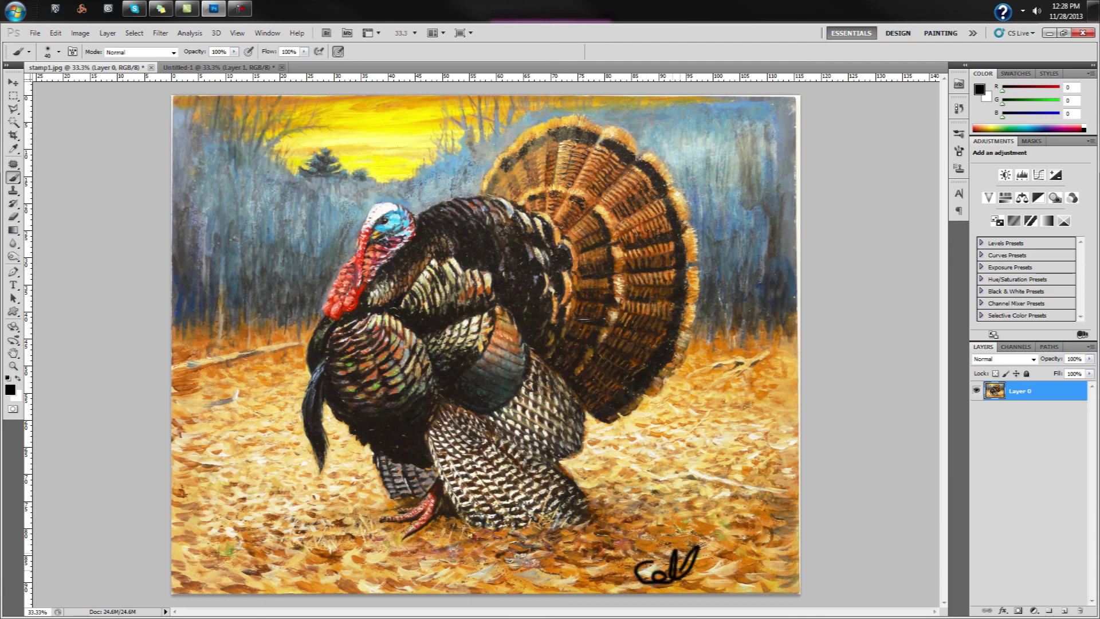
# - Complete the signature letters and sweep a long upward diagonal flourish through them
pyautogui.moveTo(696, 550); pyautogui.dragTo(790, 567)
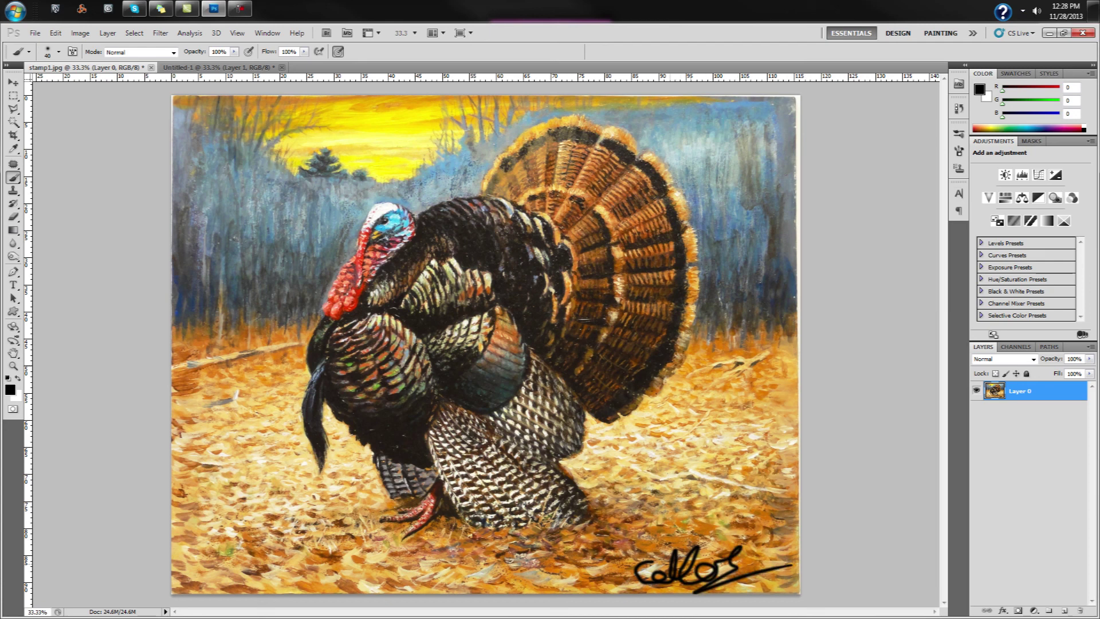
pyautogui.moveTo(675, 565); pyautogui.dragTo(799, 516)
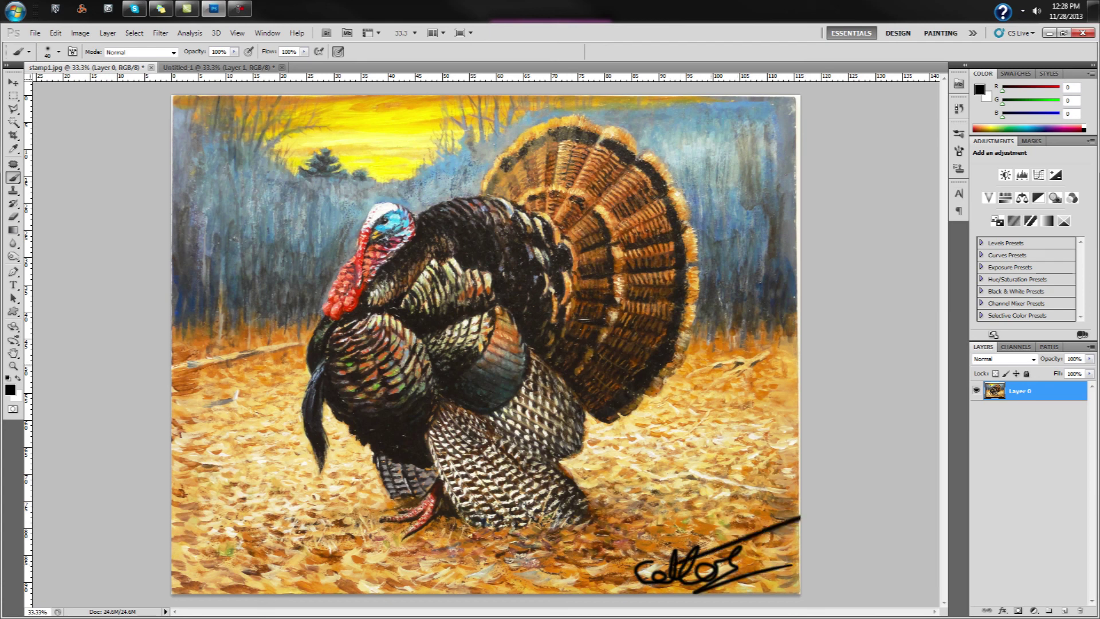